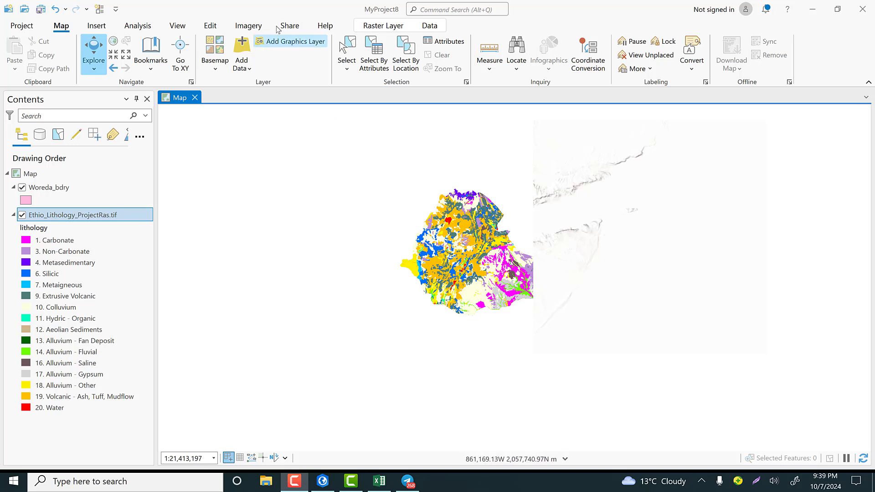
# Step: Open the Geoprocessing toolboxes and browse down to the Spatial Analyst Tools
pyautogui.click(185, 27)
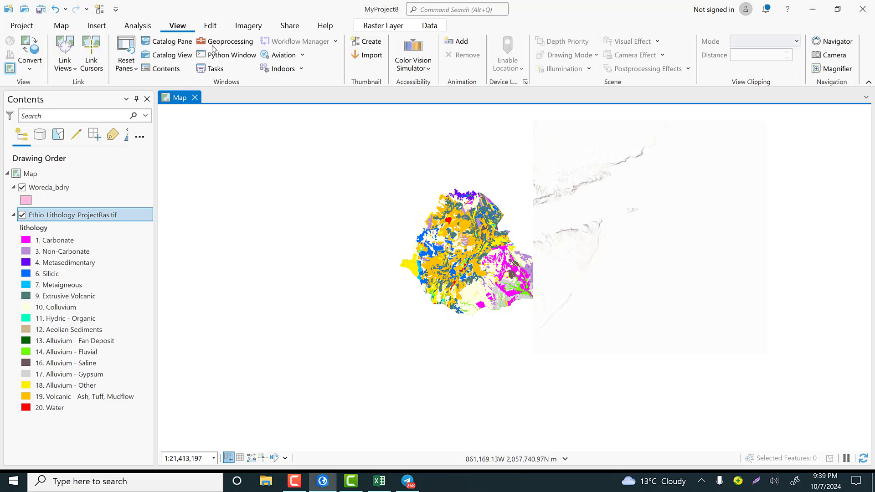
pyautogui.click(219, 42)
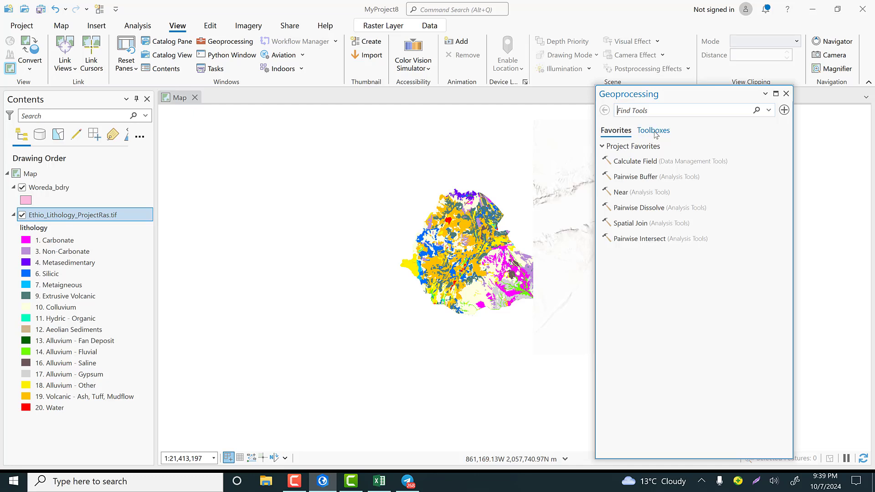
pyautogui.click(655, 133)
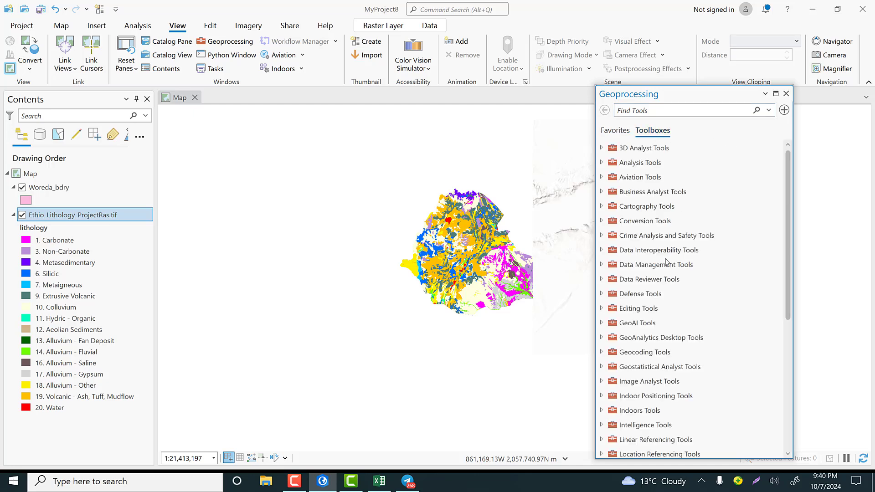
pyautogui.scroll(-5, 668, 266)
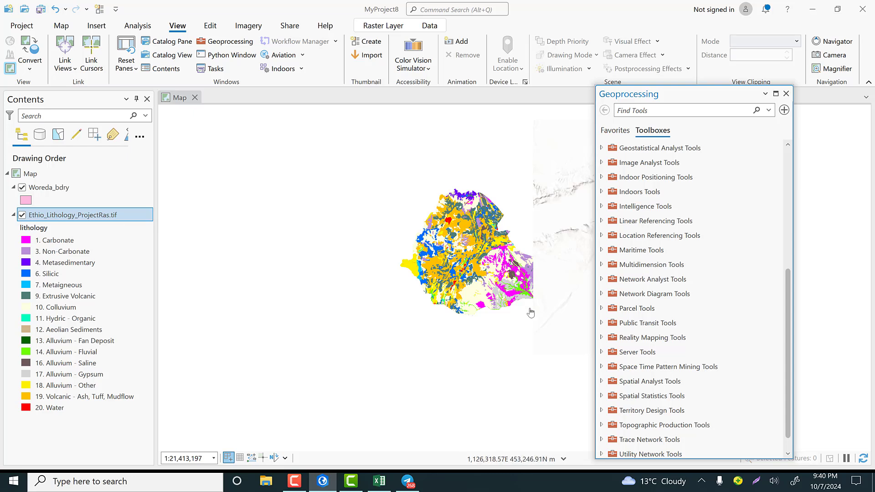
# Step: Zoom the map to the Woreda_bdry layer and move the Geoprocessing window clear of the boundary
pyautogui.rightClick(34, 189)
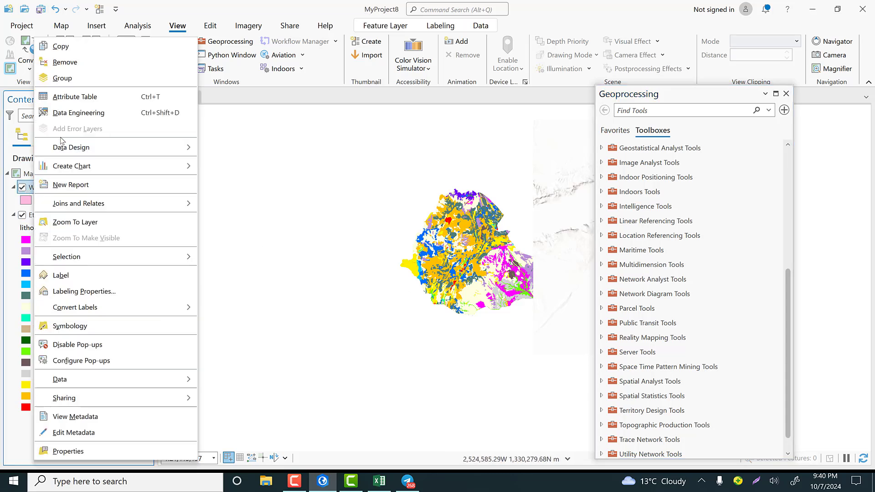
pyautogui.click(84, 224)
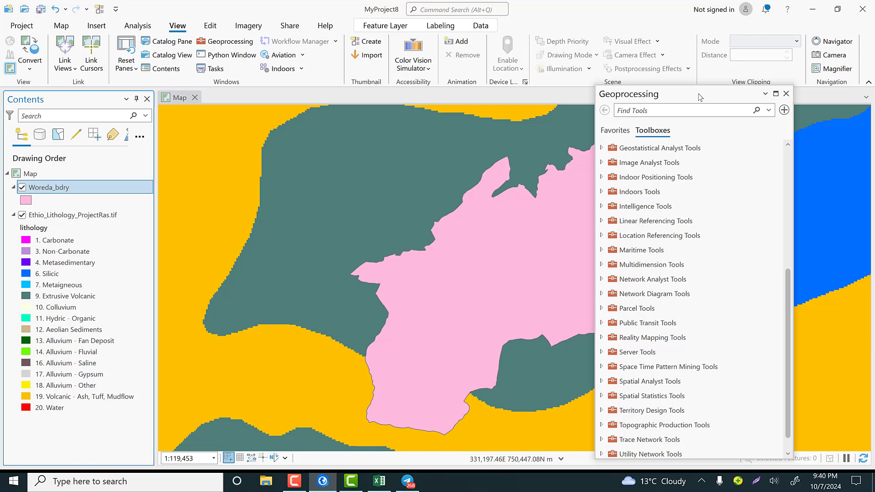
pyautogui.moveTo(710, 96); pyautogui.dragTo(809, 97)
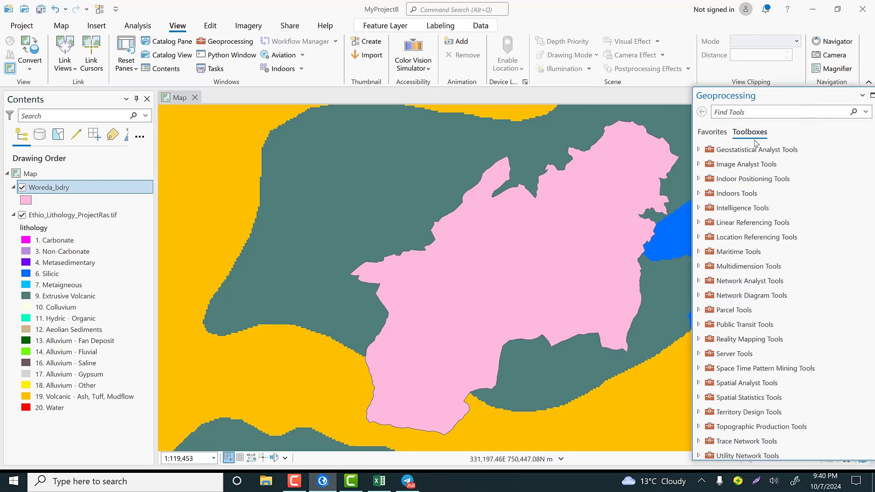
# Step: Open the Extract by Mask tool from the Extraction toolset of the Spatial Analyst Tools
pyautogui.click(755, 424)
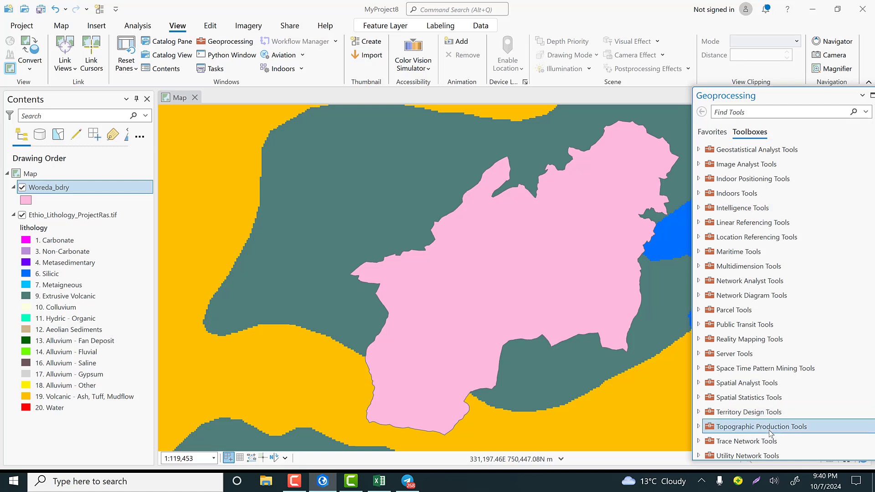
pyautogui.doubleClick(769, 383)
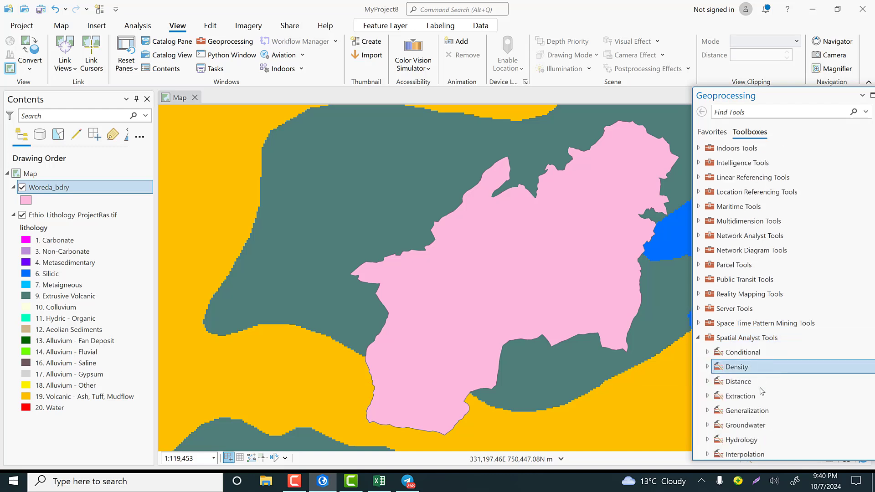
pyautogui.doubleClick(755, 395)
pyautogui.scroll(-4, 762, 286)
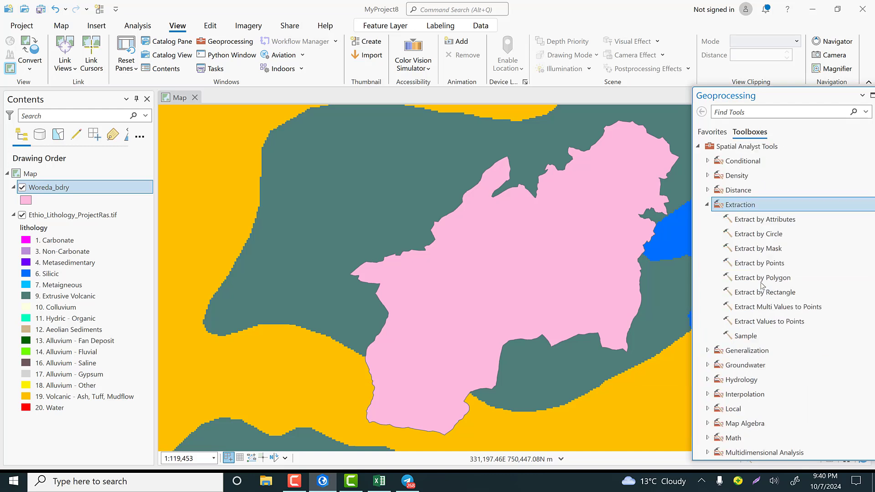
pyautogui.click(776, 250)
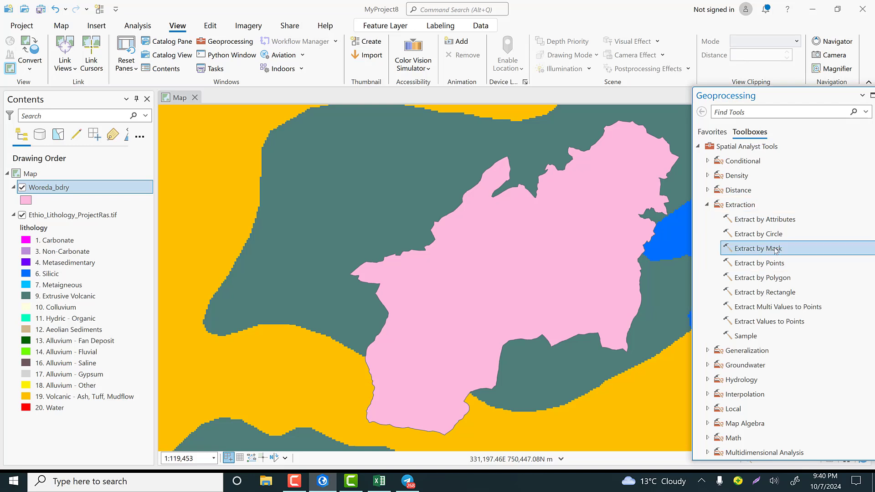
pyautogui.doubleClick(776, 250)
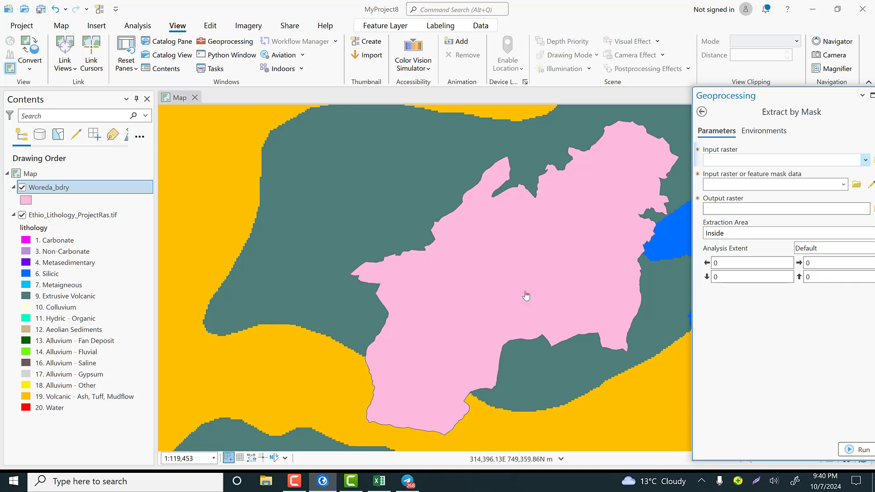
# Step: Set Ethio_Lithology_ProjectRas.tif as the input raster and Woreda_bdry as the feature mask data
pyautogui.click(865, 161)
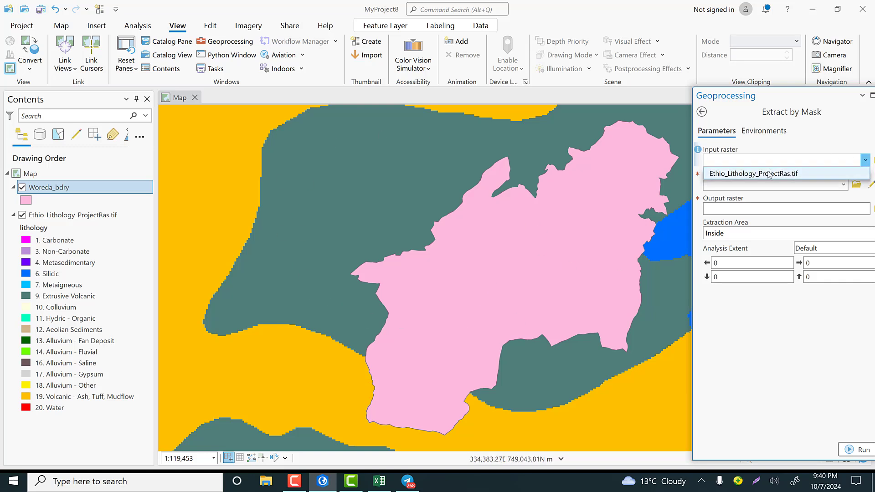
pyautogui.click(781, 175)
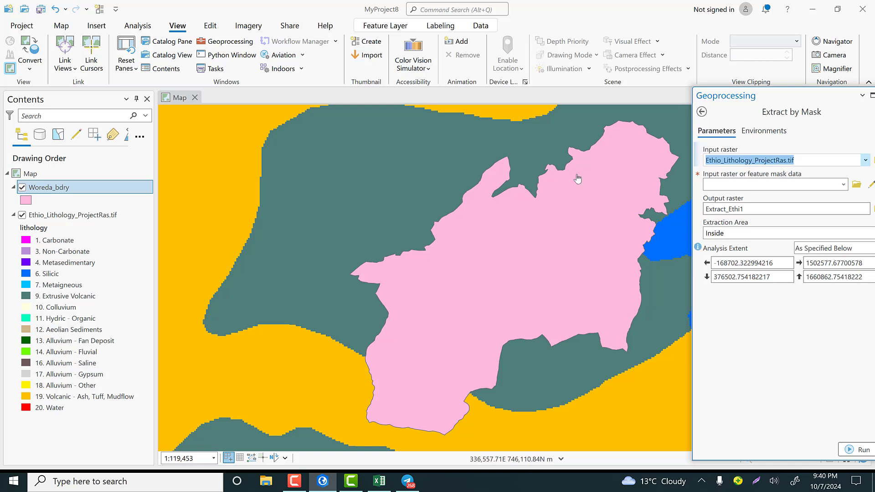
pyautogui.click(844, 185)
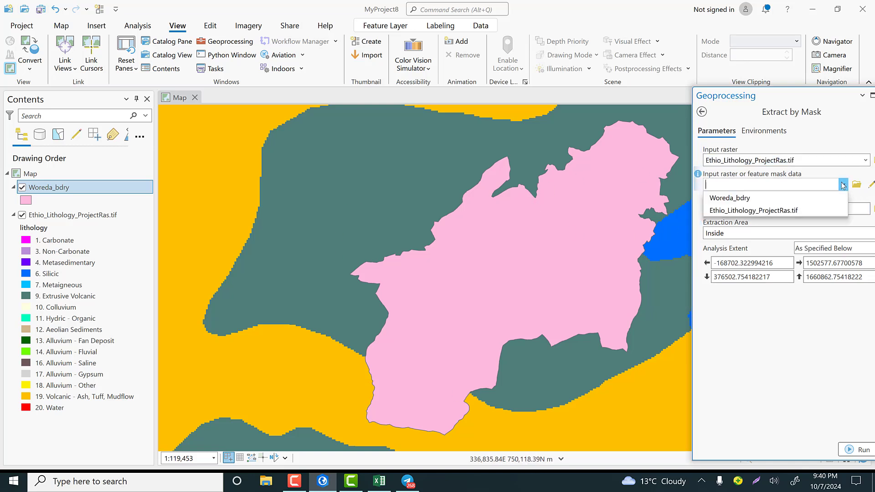
pyautogui.click(730, 198)
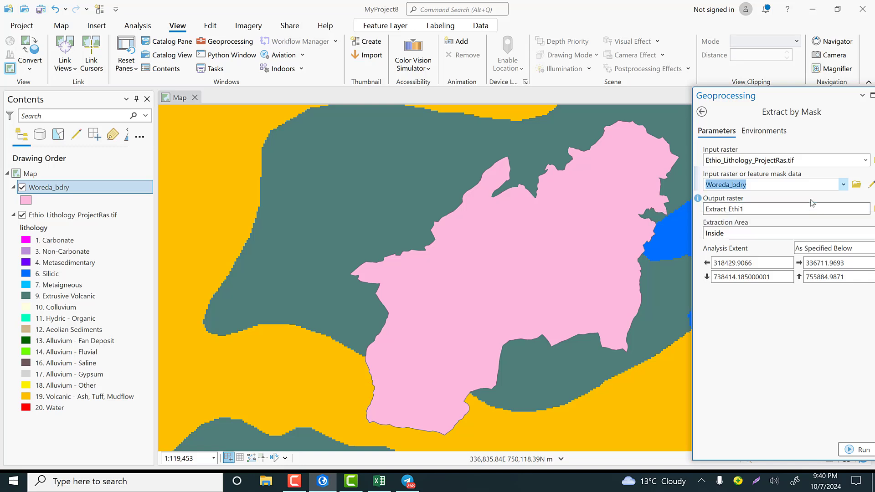
# Step: Name the output raster Geology in MyProject8.gdb and run Extract by Mask
pyautogui.click(801, 209)
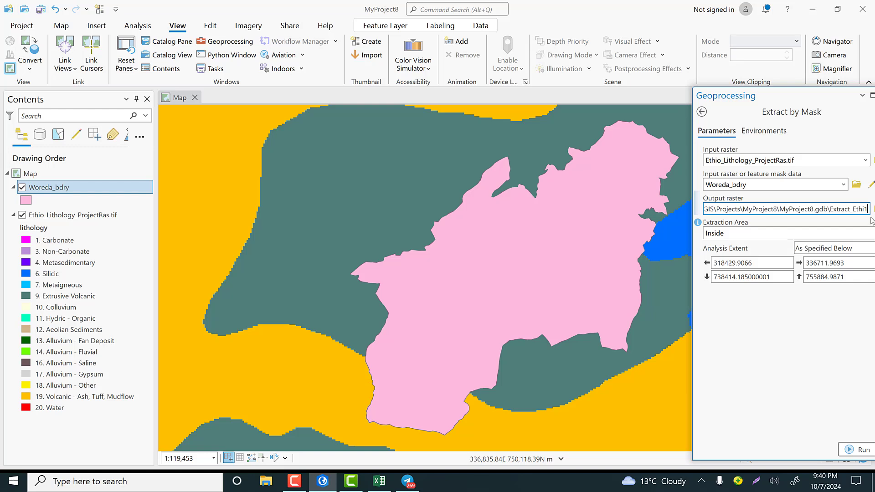
pyautogui.press('BackSpace')
pyautogui.press('BackSpace')
pyautogui.press('BackSpace')
pyautogui.press('BackSpace')
pyautogui.press('BackSpace')
pyautogui.press('BackSpace')
pyautogui.press('BackSpace')
pyautogui.press('BackSpace')
pyautogui.press('BackSpace')
pyautogui.press('BackSpace')
pyautogui.press('BackSpace')
pyautogui.press('BackSpace')
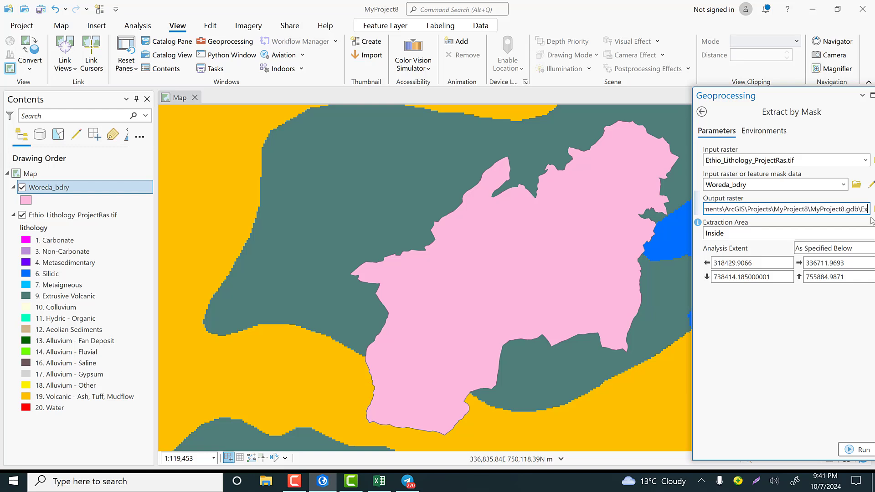
pyautogui.press('BackSpace')
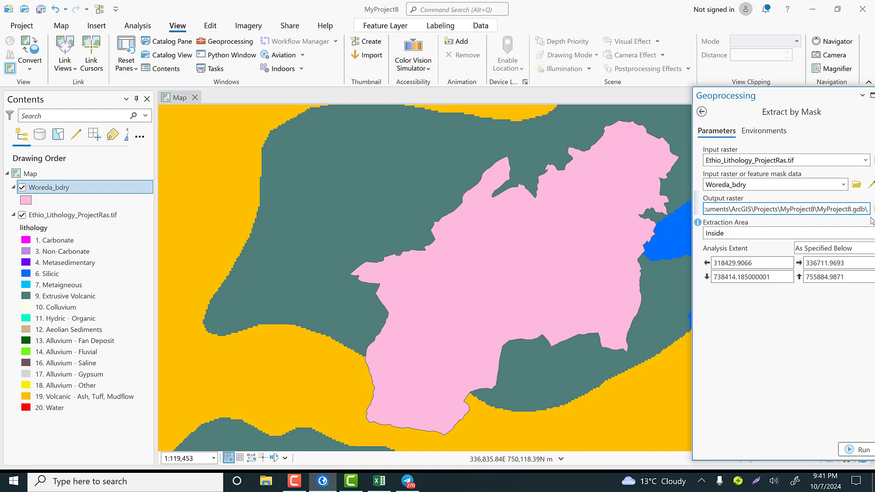
pyautogui.write('L')
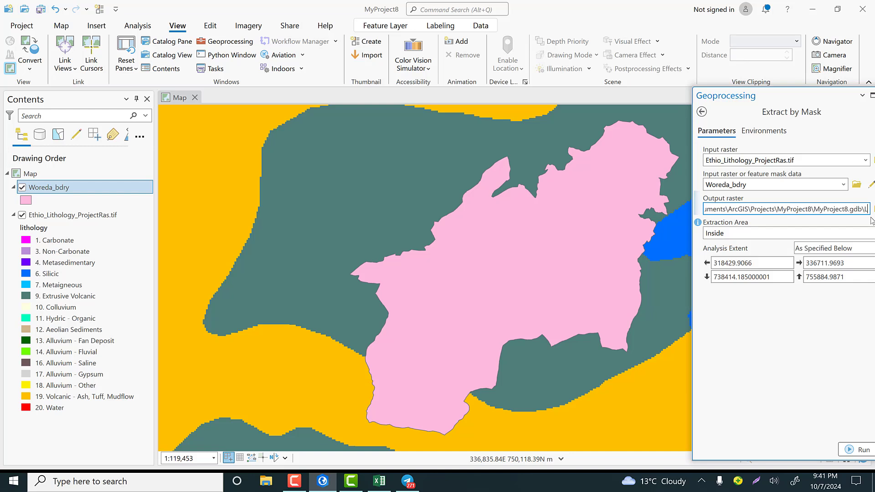
pyautogui.write('ith')
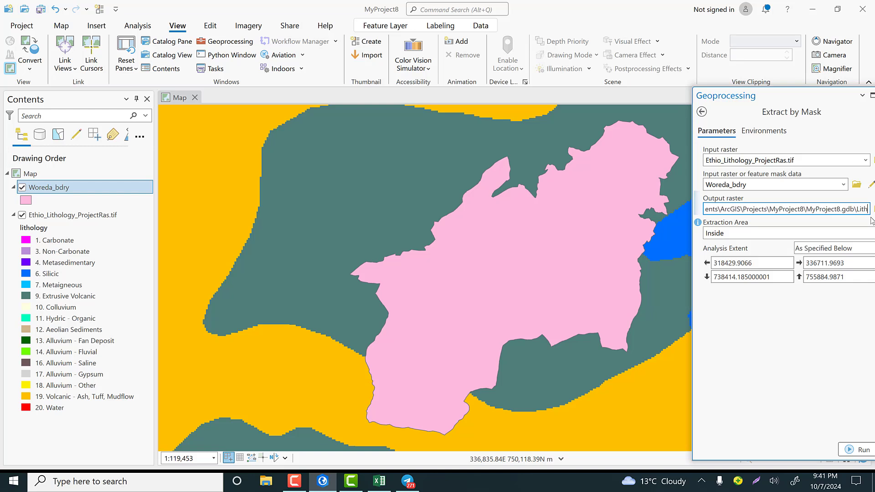
pyautogui.press('BackSpace')
pyautogui.press('BackSpace')
pyautogui.press('BackSpace')
pyautogui.press('BackSpace')
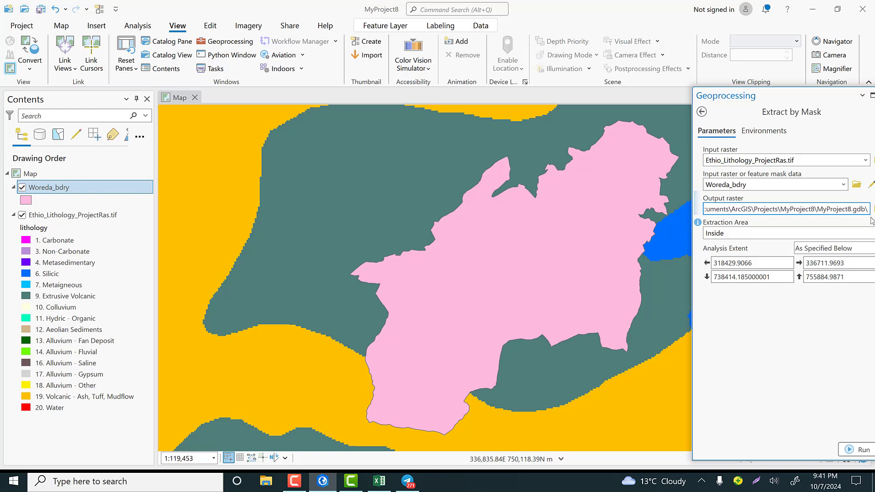
pyautogui.write('Geology')
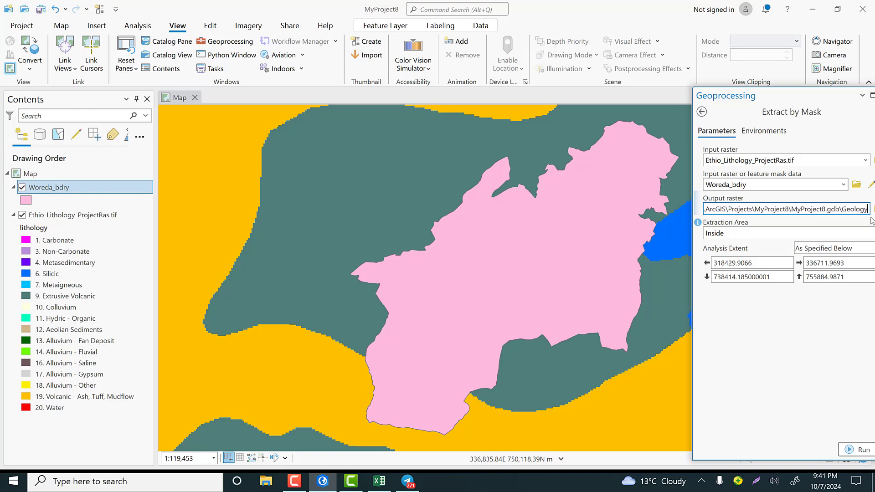
pyautogui.click(865, 449)
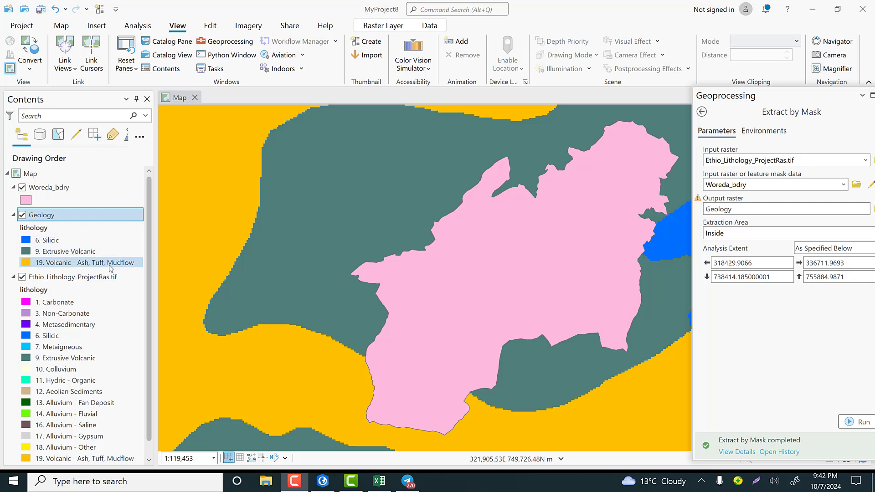
# Step: Remove the Ethio_Lithology_ProjectRas.tif layer from the map
pyautogui.rightClick(57, 282)
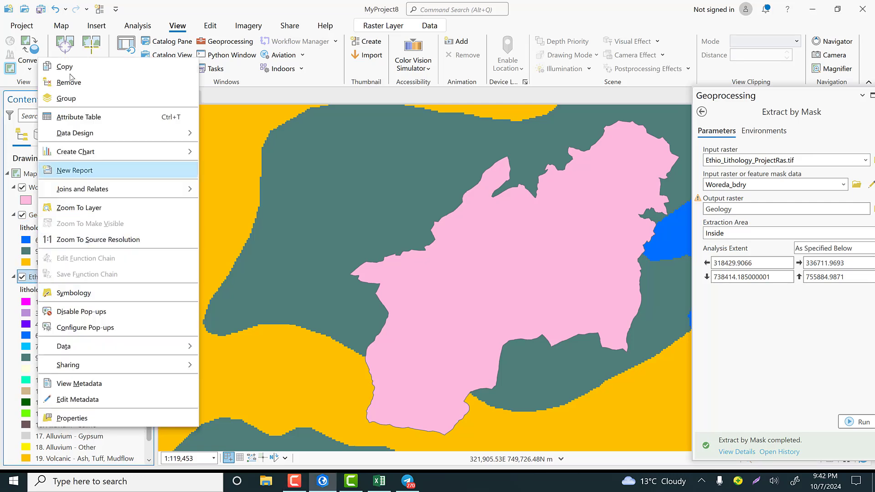
pyautogui.click(69, 86)
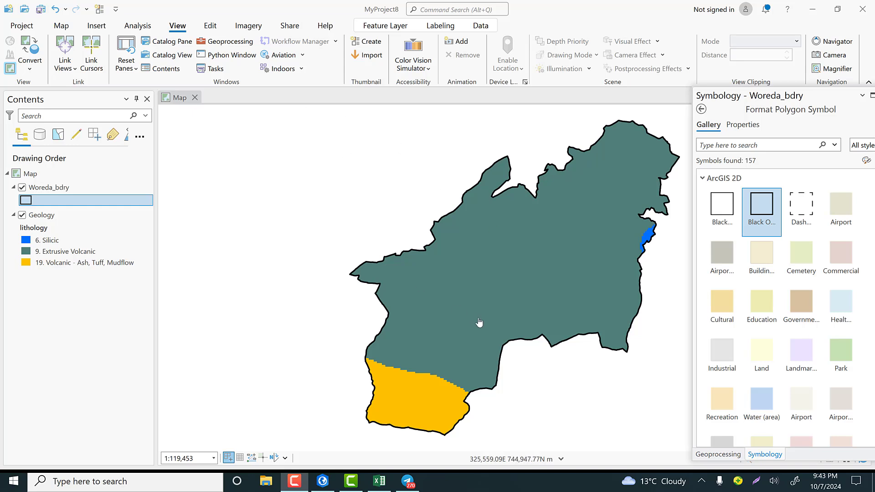
# Step: Switch to the Excel criteria workbook, compare its Geology_Class sheet with the map's Geology legend, and examine the Silicic Rocks characteristics and weight
pyautogui.click(379, 481)
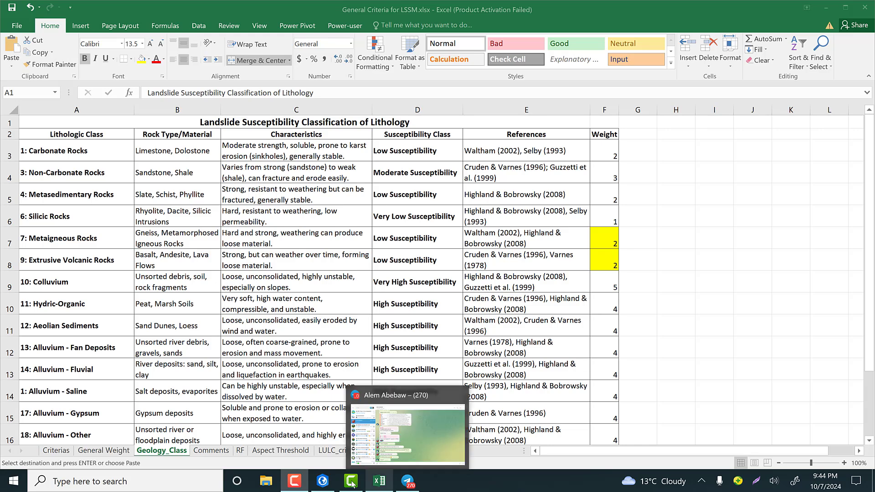
pyautogui.click(323, 481)
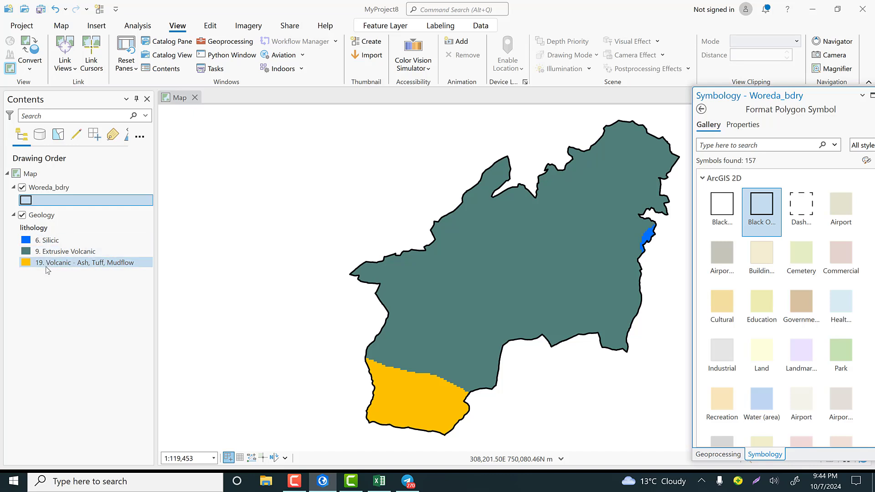
pyautogui.hotkey('alt', 'Tab')
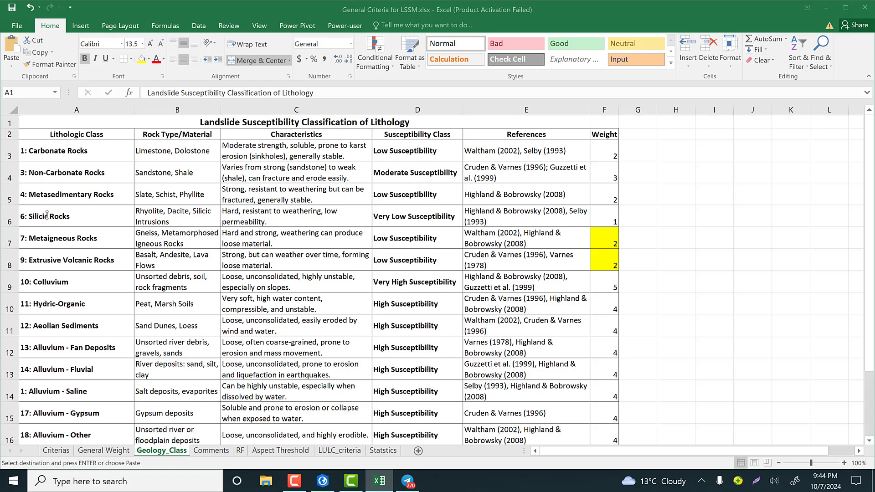
pyautogui.click(103, 215)
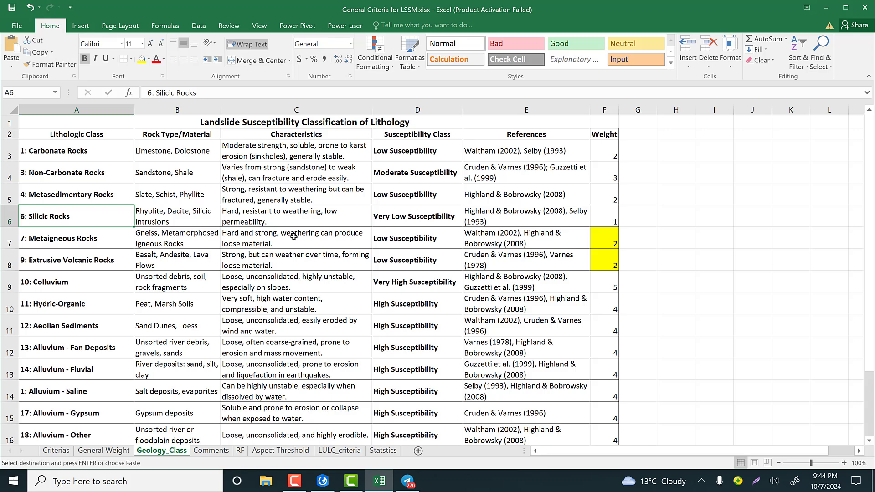
pyautogui.moveTo(54, 214); pyautogui.dragTo(220, 223)
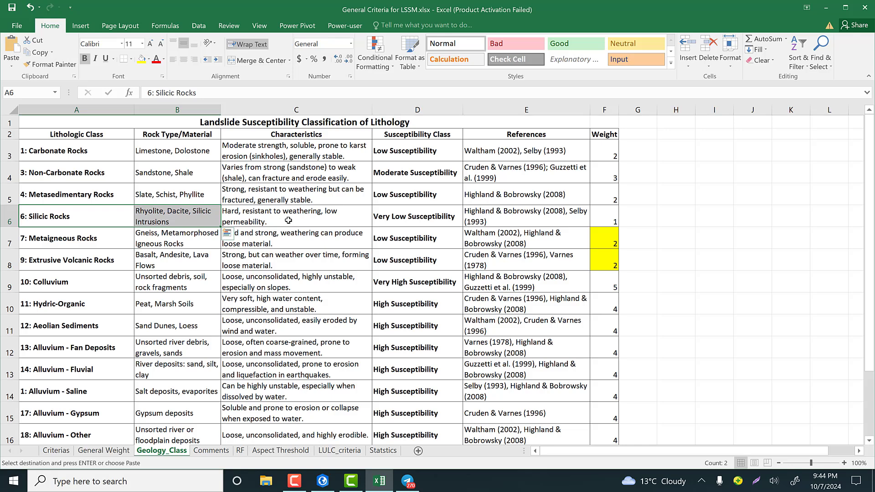
pyautogui.click(263, 222)
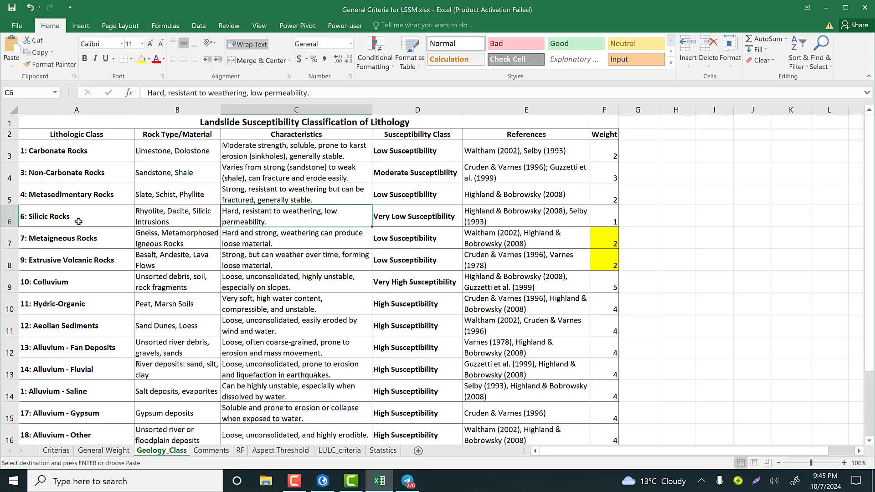
pyautogui.click(610, 220)
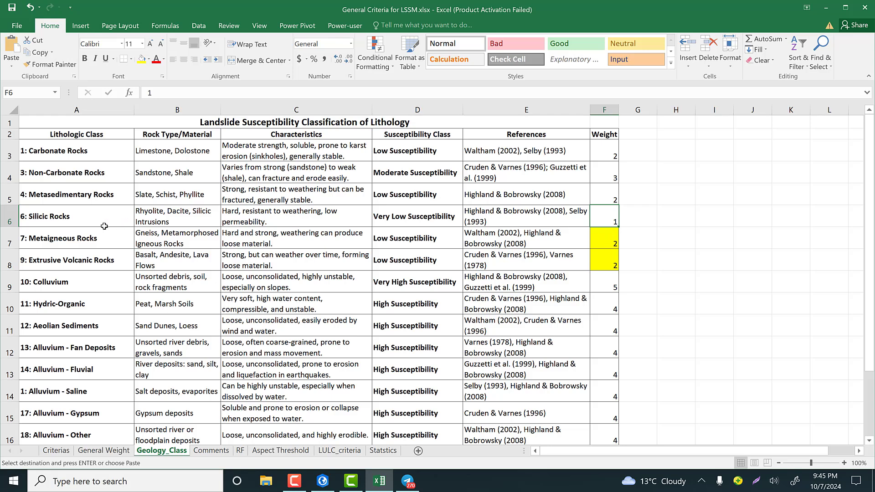
# Step: Highlight the 6: Silicic Rocks cell in yellow in the Lithologic Class column
pyautogui.click(57, 219)
pyautogui.click(610, 223)
pyautogui.click(69, 217)
# Step: Examine the susceptibility class and weight of 9: Extrusive Volcanic Rocks and compare them with the Geology legend in ArcGIS Pro
pyautogui.click(66, 261)
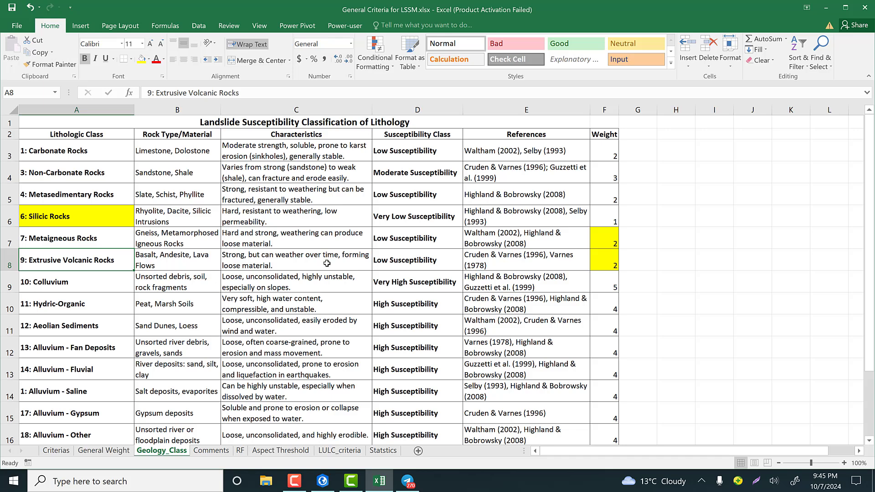
pyautogui.click(407, 264)
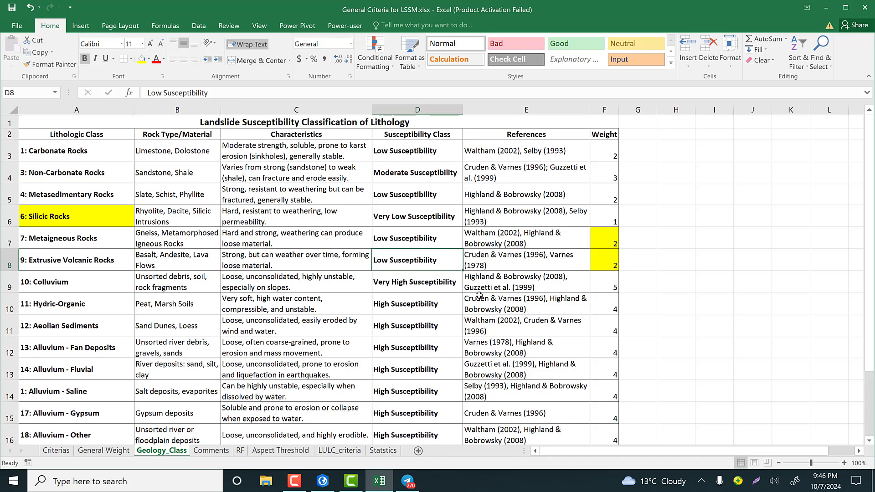
pyautogui.click(612, 264)
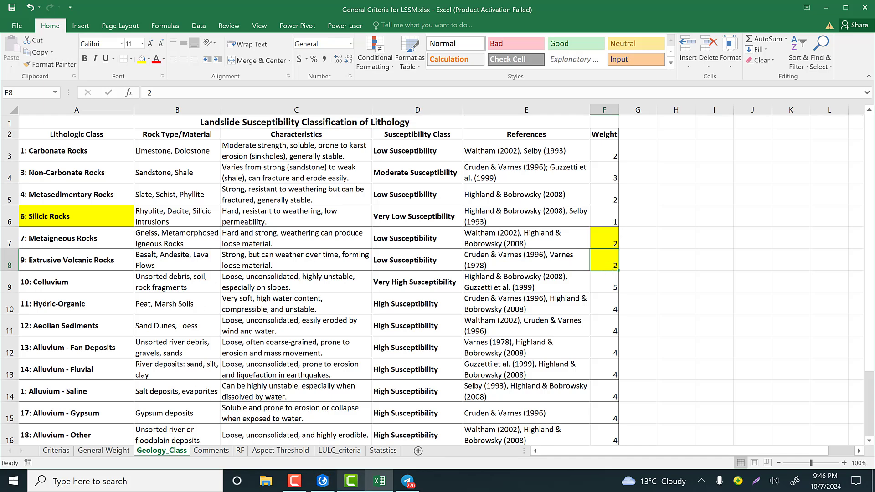
pyautogui.click(370, 485)
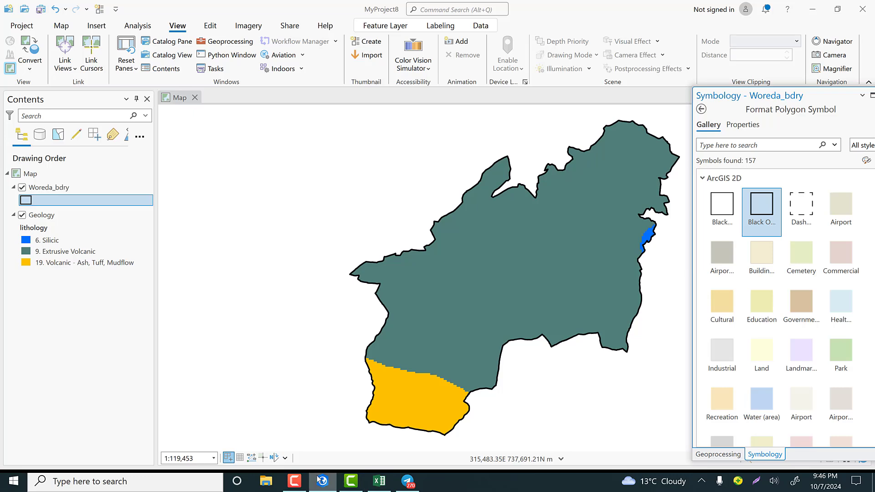
pyautogui.click(379, 481)
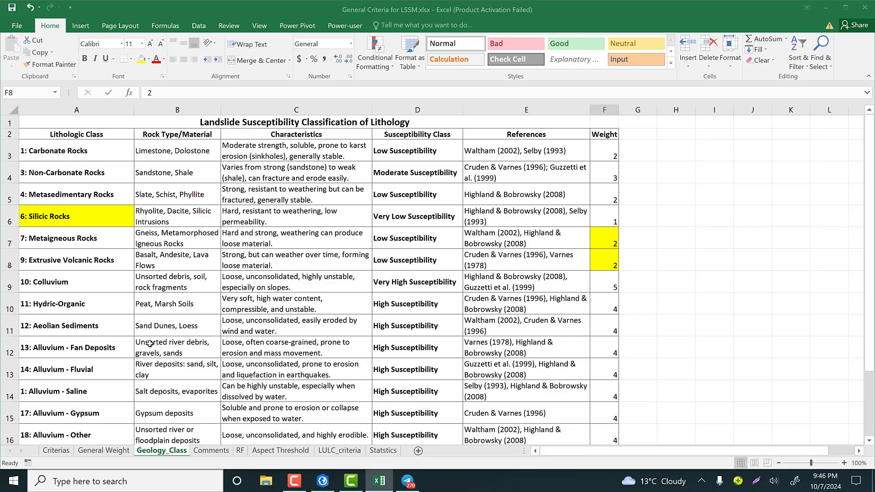
# Step: Examine the weight of 19: Volcanic Ash, Tuff, Mudflow in the Geology_Class sheet and recheck the weights of the silicic and volcanic rows
pyautogui.scroll(-7, 40, 303)
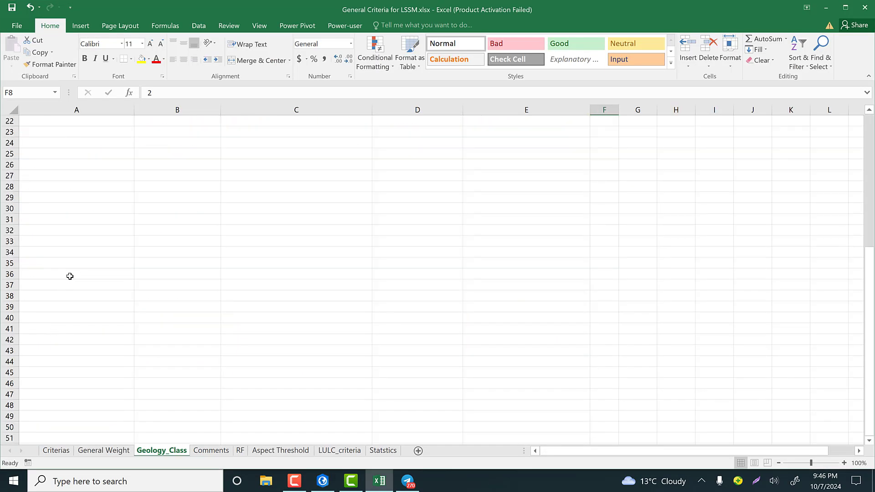
pyautogui.scroll(7, 76, 286)
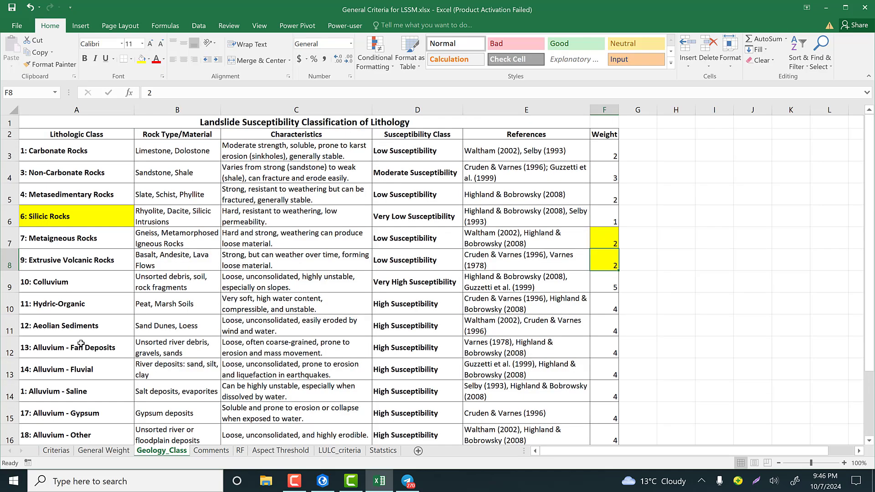
pyautogui.scroll(-2, 81, 345)
pyautogui.click(81, 345)
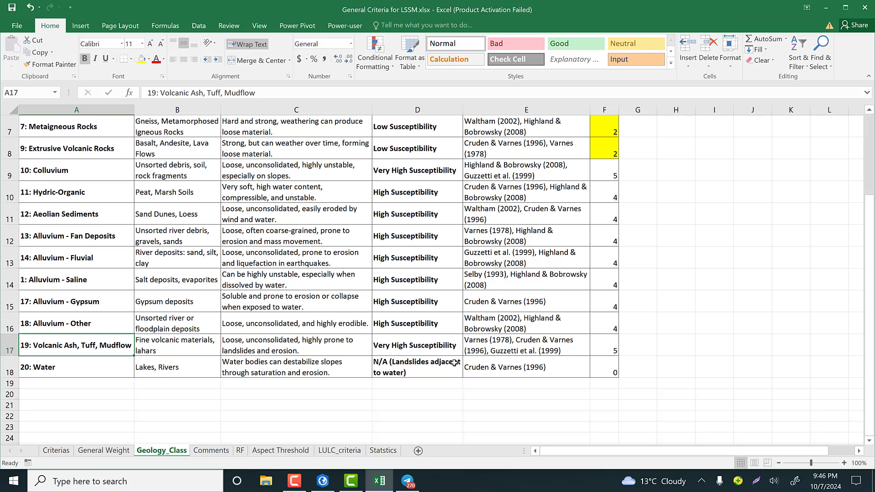
pyautogui.click(613, 350)
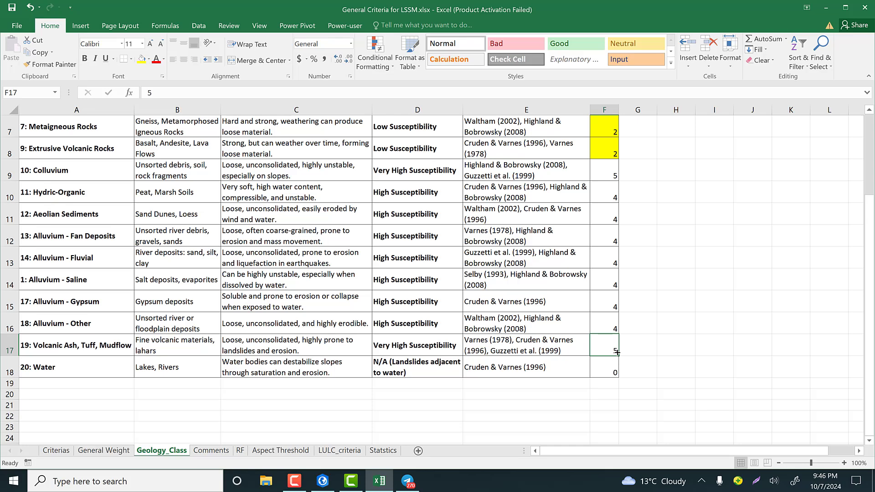
pyautogui.scroll(2, 616, 350)
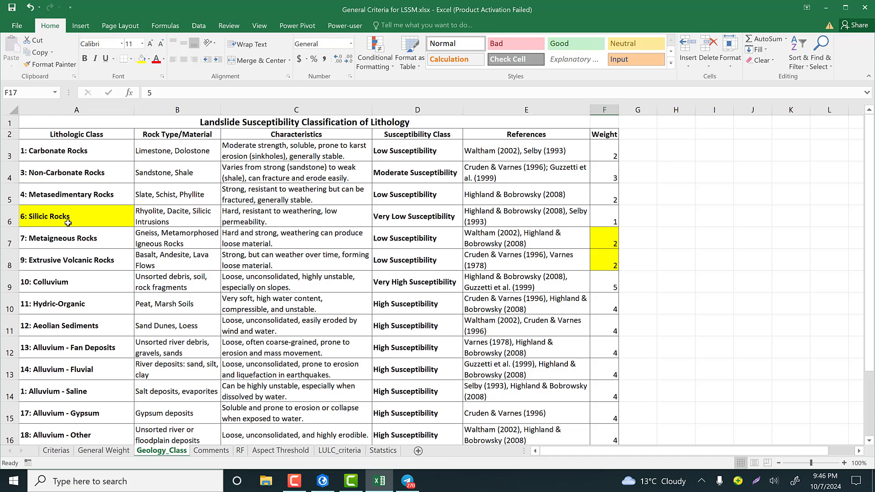
pyautogui.click(606, 223)
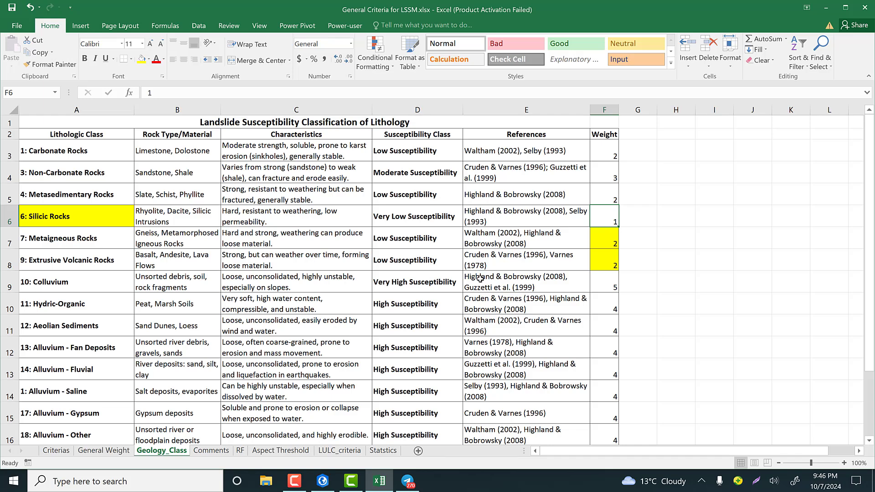
pyautogui.click(443, 264)
pyautogui.click(610, 242)
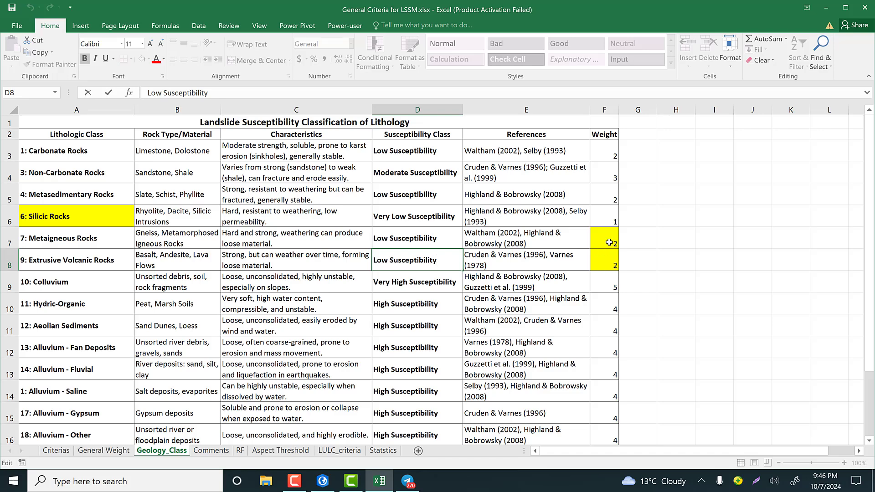
pyautogui.scroll(-4, 165, 391)
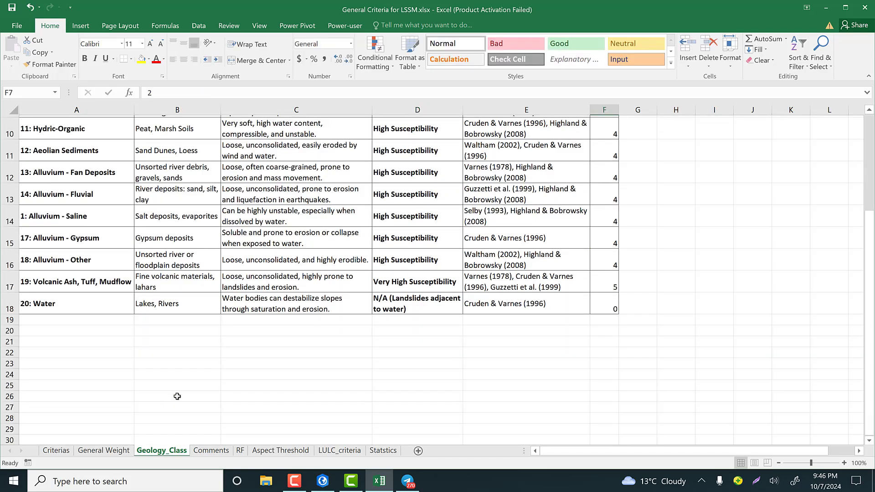
# Step: Switch to ArcGIS Pro, leave Extract by Mask and open the Reclassify tool from the Spatial Analyst Reclass toolset
pyautogui.click(323, 481)
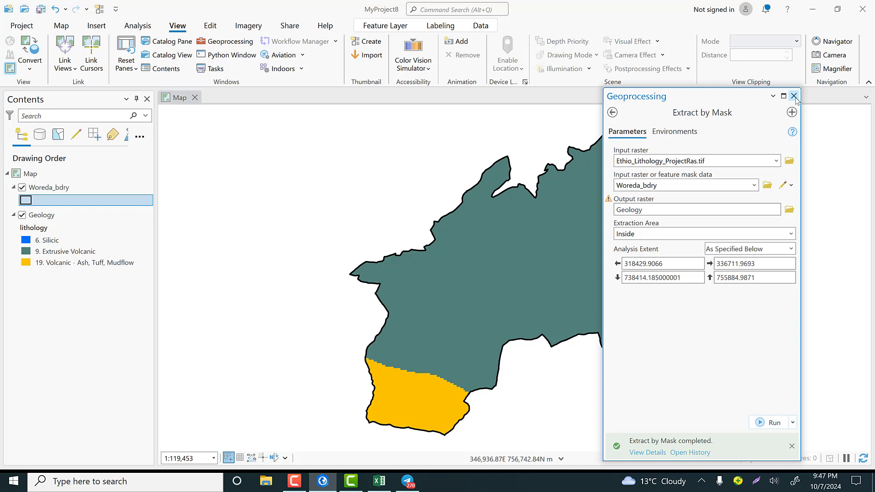
pyautogui.click(613, 112)
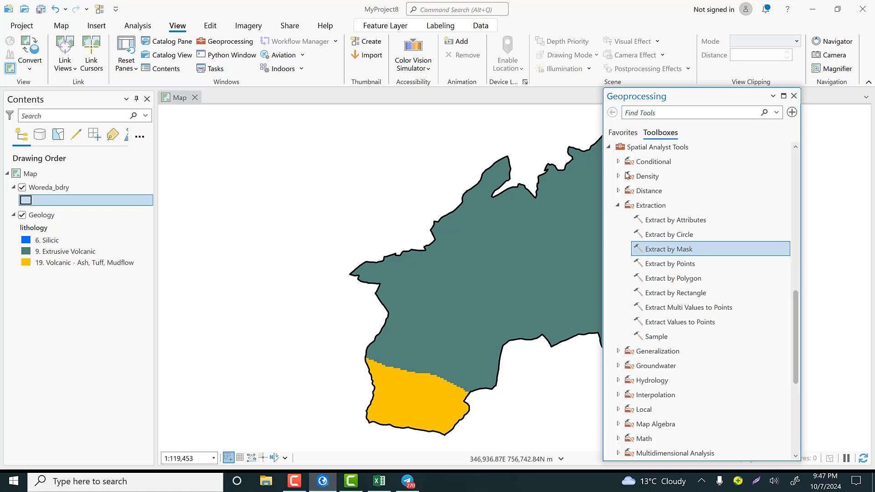
pyautogui.click(617, 206)
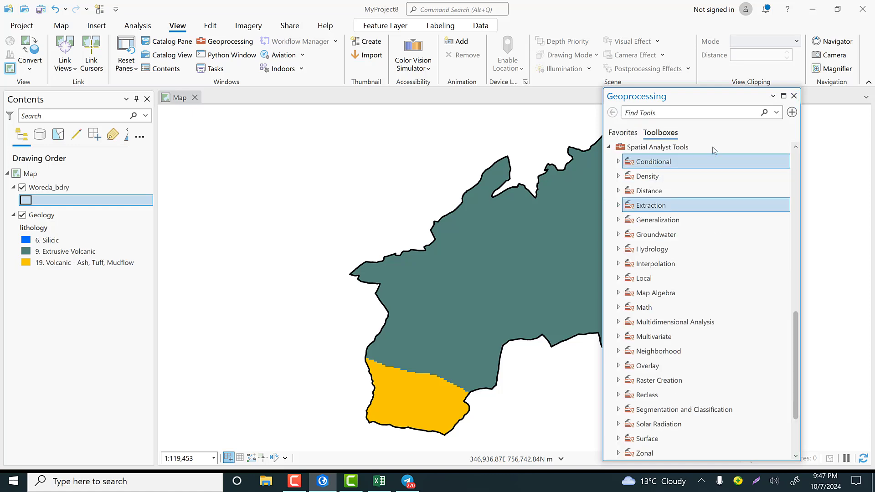
pyautogui.doubleClick(651, 396)
pyautogui.scroll(-4, 652, 399)
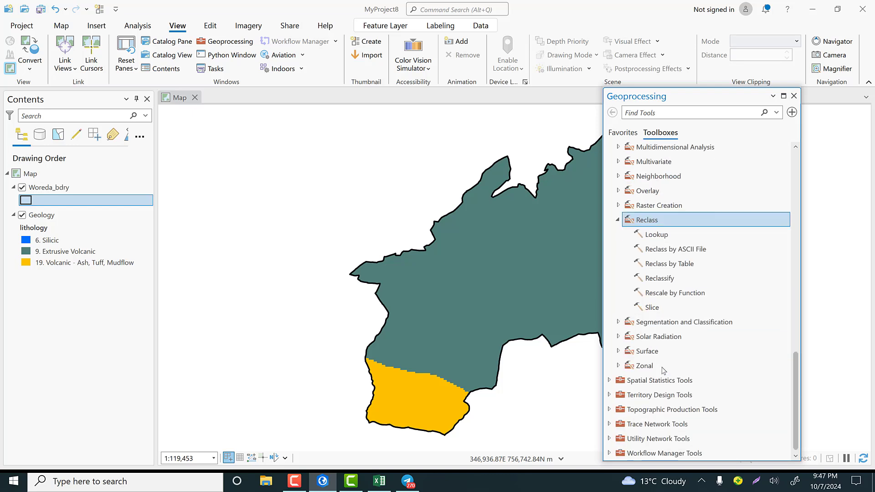
pyautogui.click(669, 280)
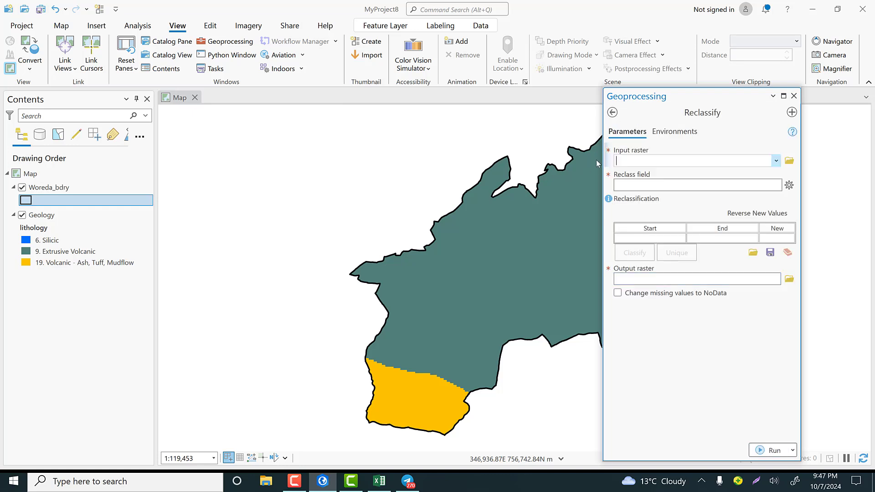
# Step: Run Reclassify on the Geology raster by its lithology field, keeping the default new values and output name
pyautogui.click(776, 161)
pyautogui.click(627, 176)
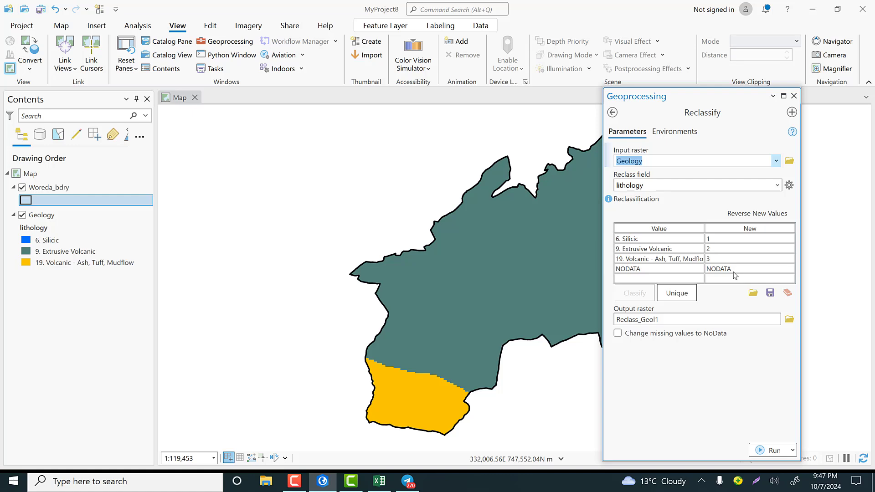
pyautogui.click(765, 451)
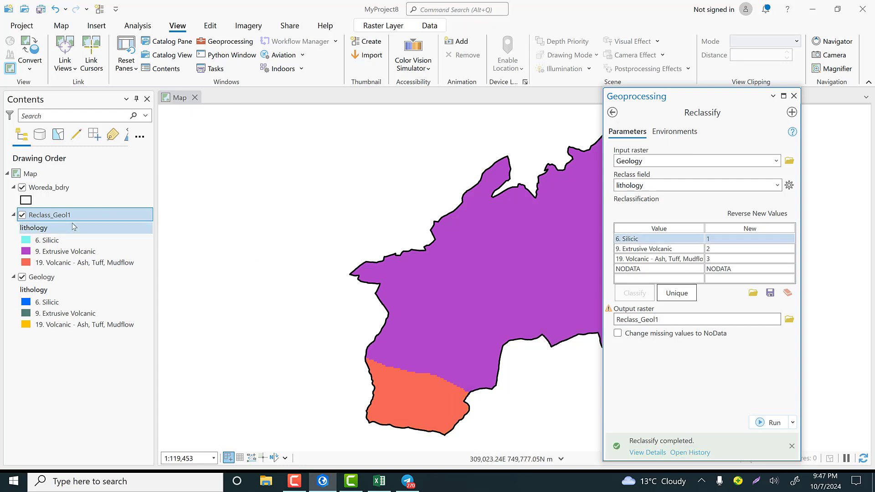
# Step: Open the attribute table of Reclass_Geol1 and add a field named Weigh with the Short data type
pyautogui.rightClick(52, 215)
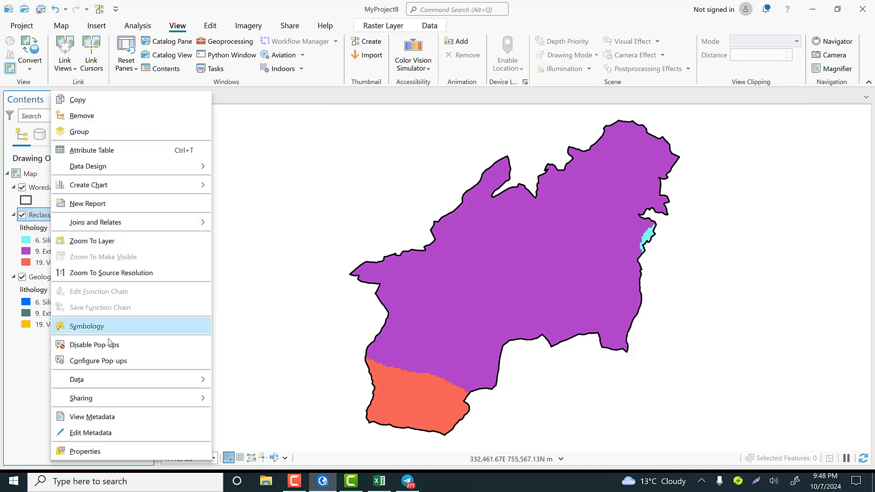
pyautogui.click(107, 154)
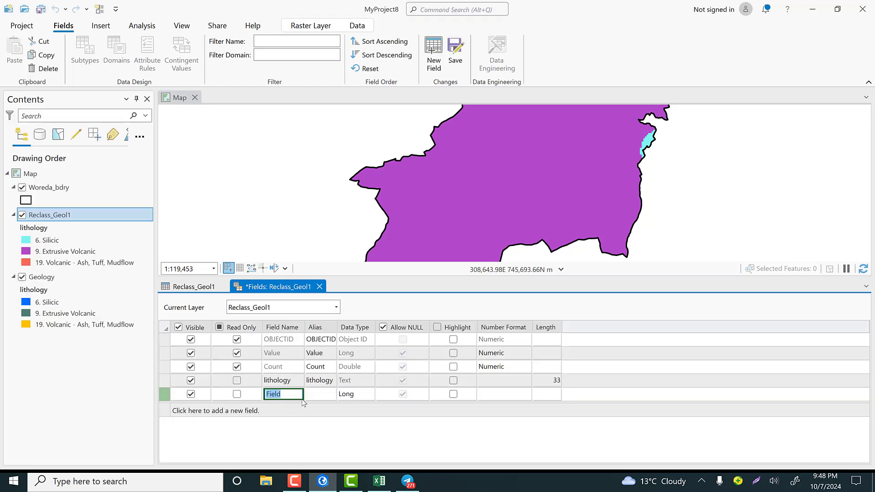
pyautogui.write('Weigh')
pyautogui.click(360, 397)
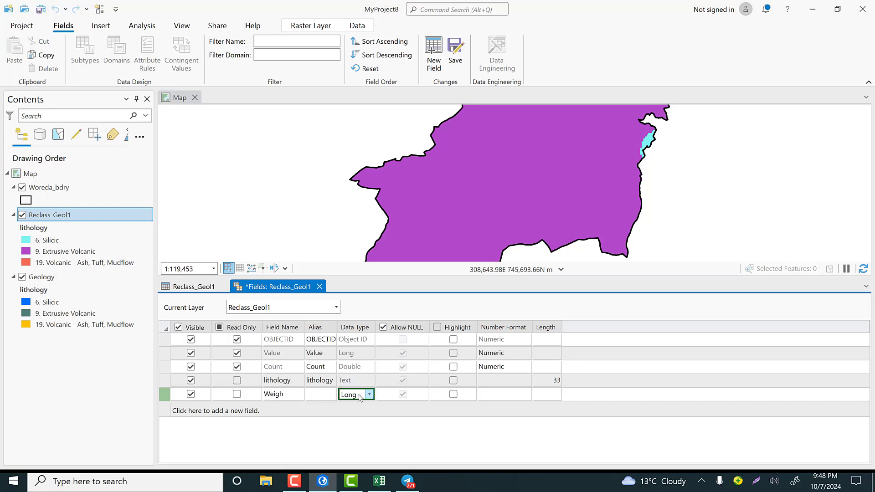
pyautogui.click(369, 394)
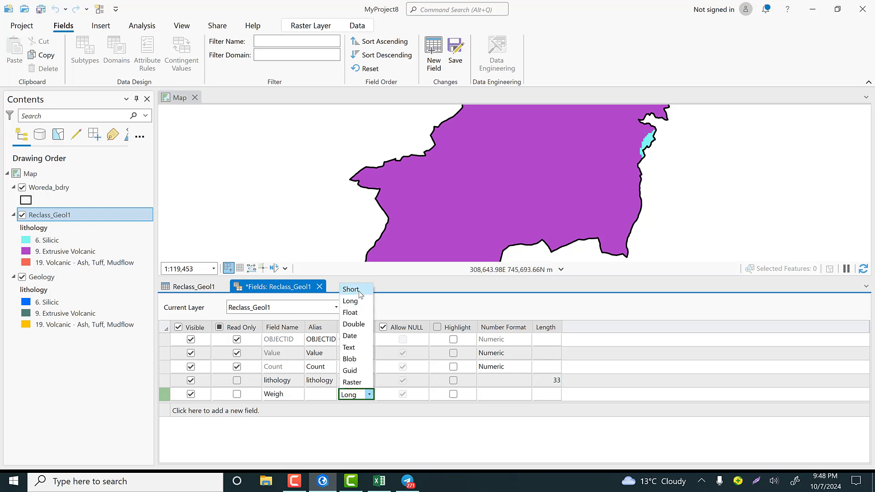
pyautogui.click(360, 290)
# Step: Set the Weigh field's number format to Numeric and save the field changes
pyautogui.click(523, 393)
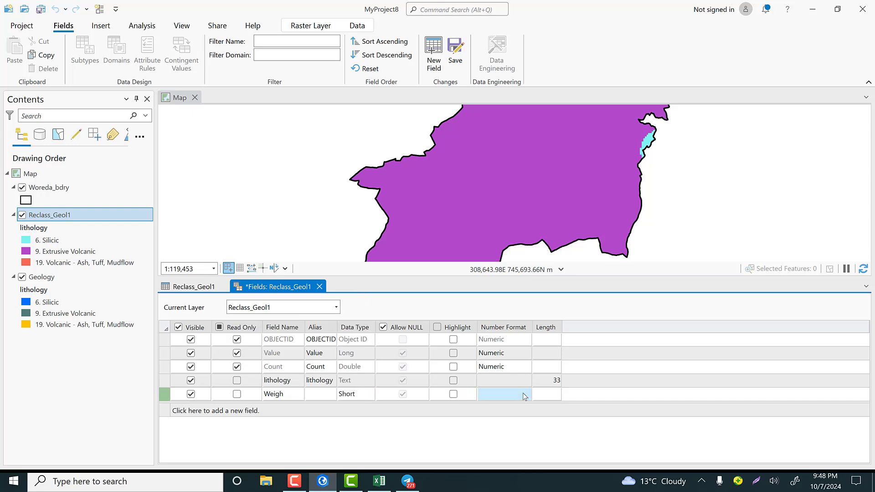
pyautogui.click(524, 395)
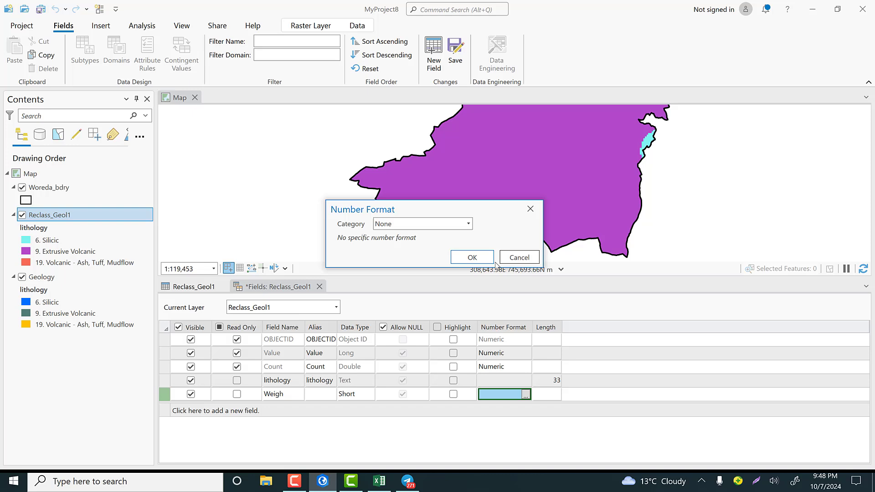
pyautogui.click(468, 224)
pyautogui.click(407, 273)
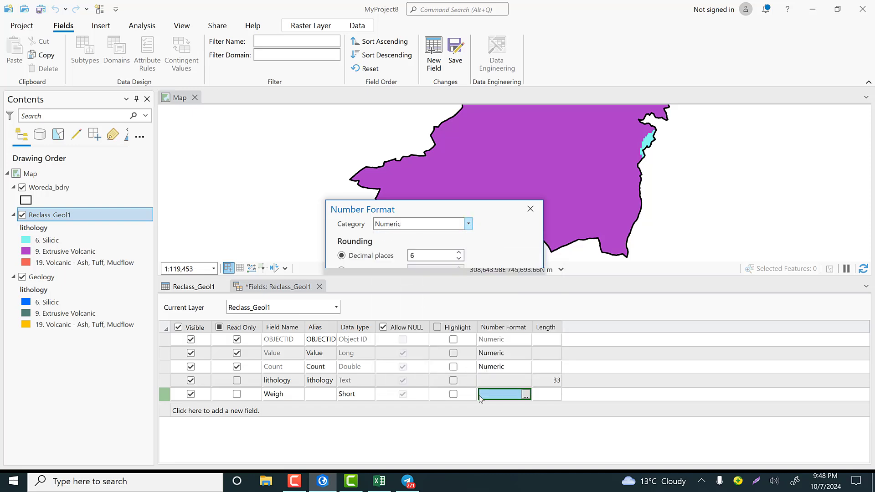
pyautogui.click(471, 408)
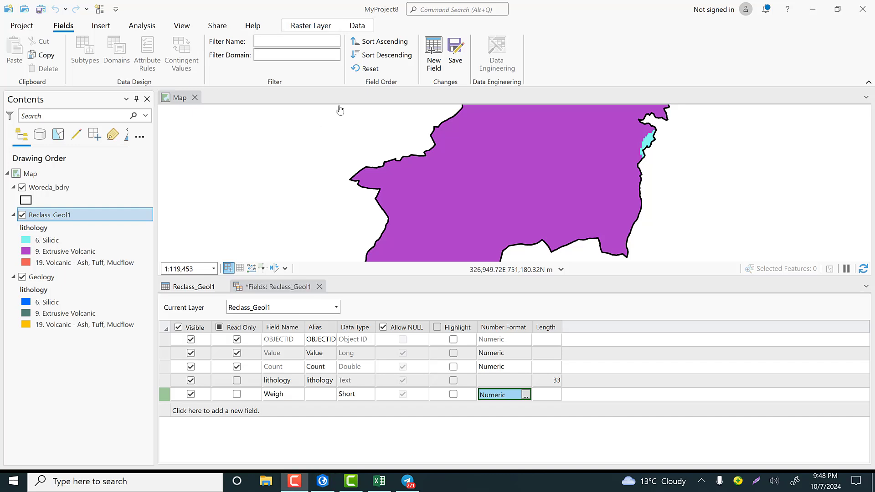
pyautogui.click(454, 50)
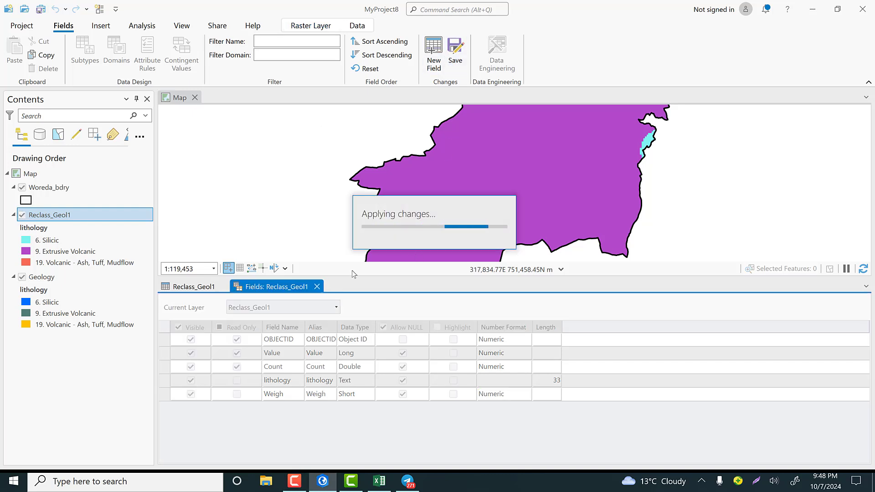
# Step: Fill in the Weigh field of Reclass_Geol1 with 1 for Silicic, 2 for Extrusive Volcanic and 5 for Volcanic - Ash, Tuff, Mudflow
pyautogui.click(202, 288)
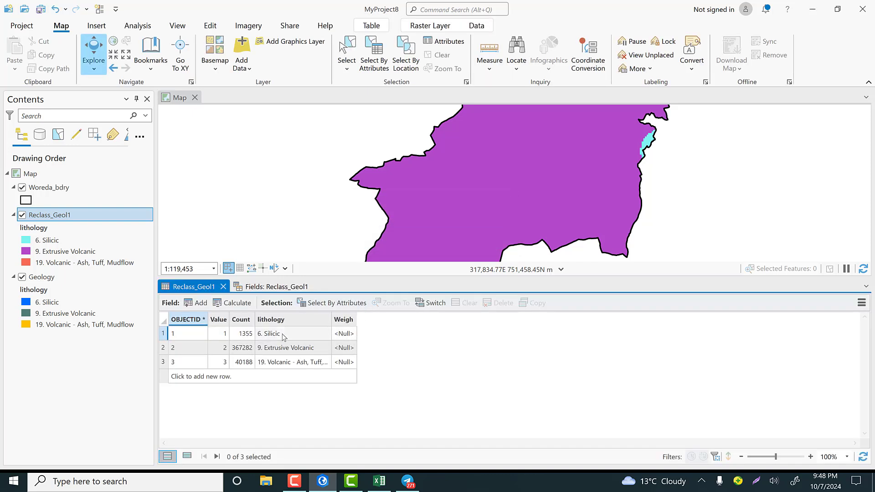
pyautogui.click(353, 336)
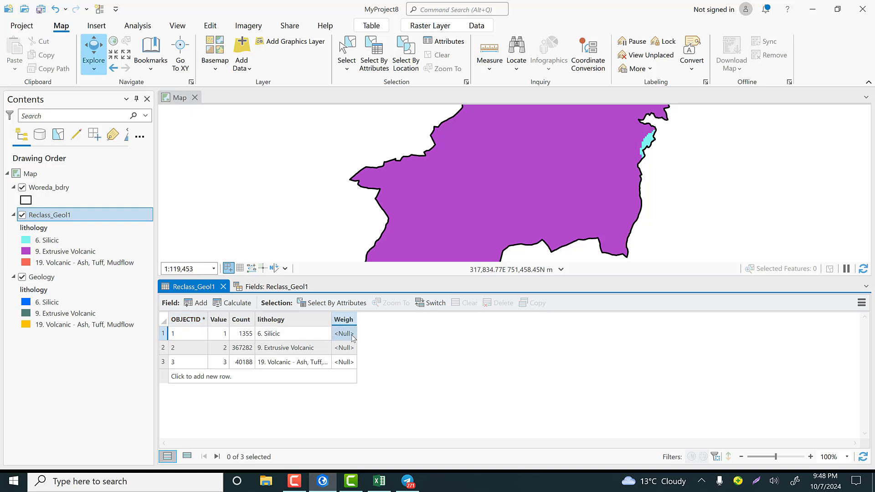
pyautogui.click(346, 332)
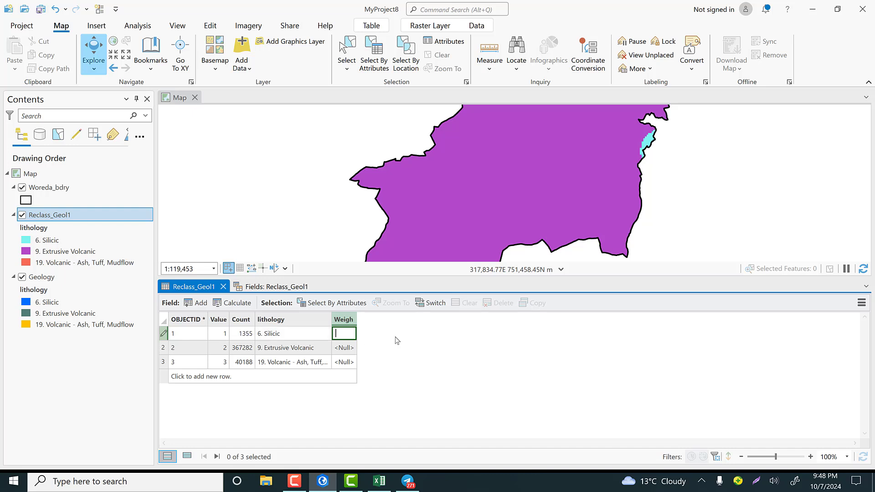
pyautogui.write('1')
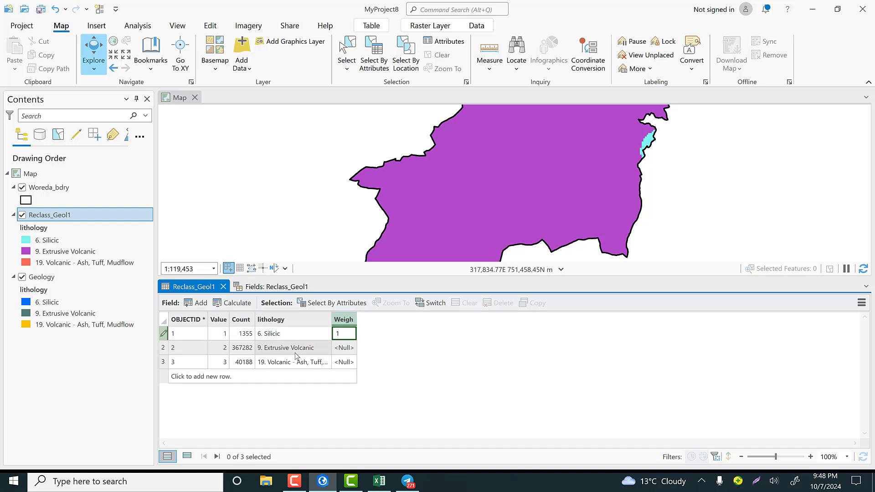
pyautogui.click(340, 350)
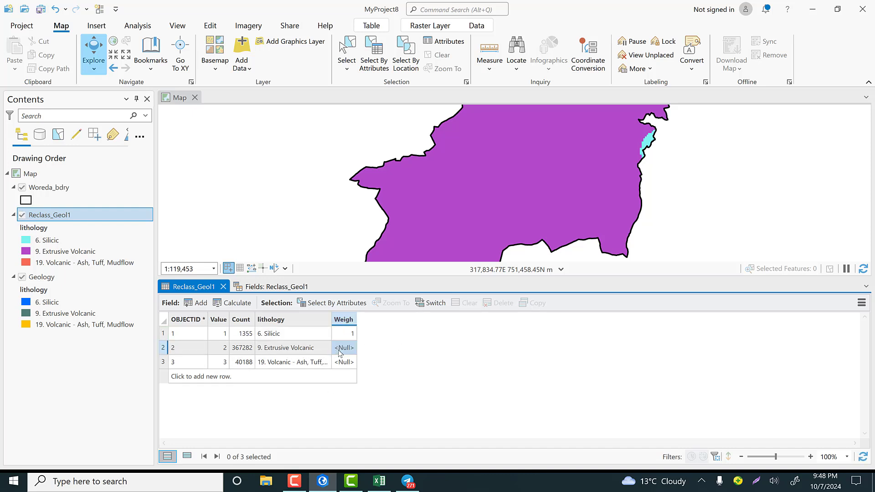
pyautogui.write('2')
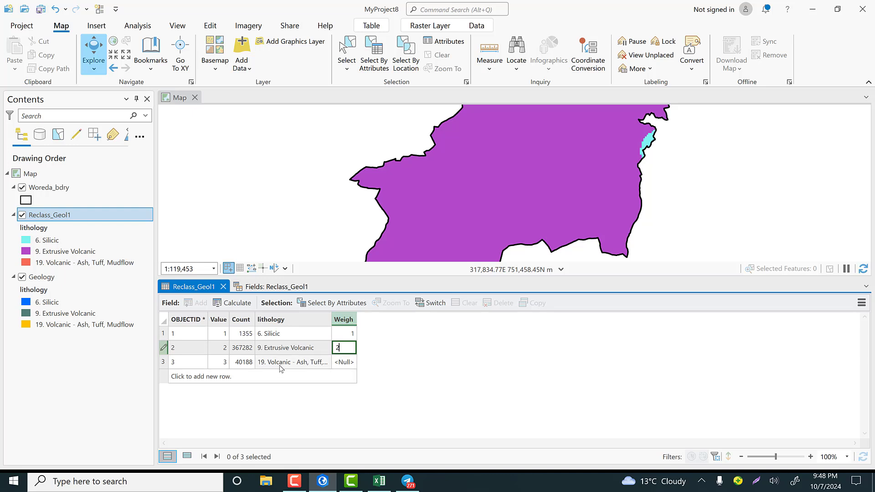
pyautogui.click(338, 365)
pyautogui.click(338, 365)
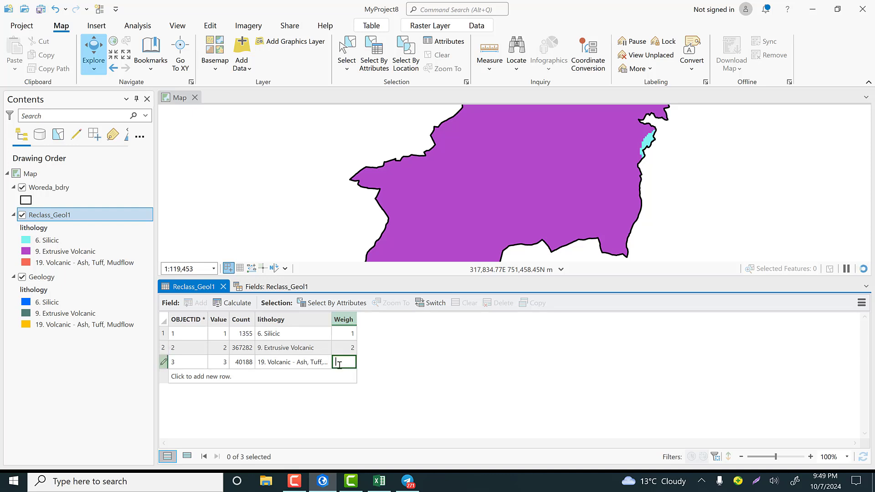
pyautogui.write('5')
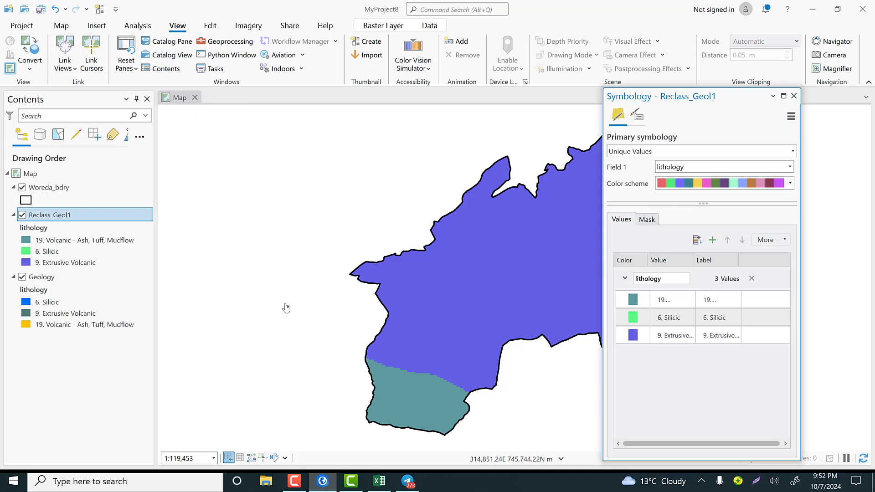
# Step: Symbolize Reclass_Geol1 with unique values by the Weigh field, compare the classes with the map, and close the symbology settings
pyautogui.rightClick(52, 218)
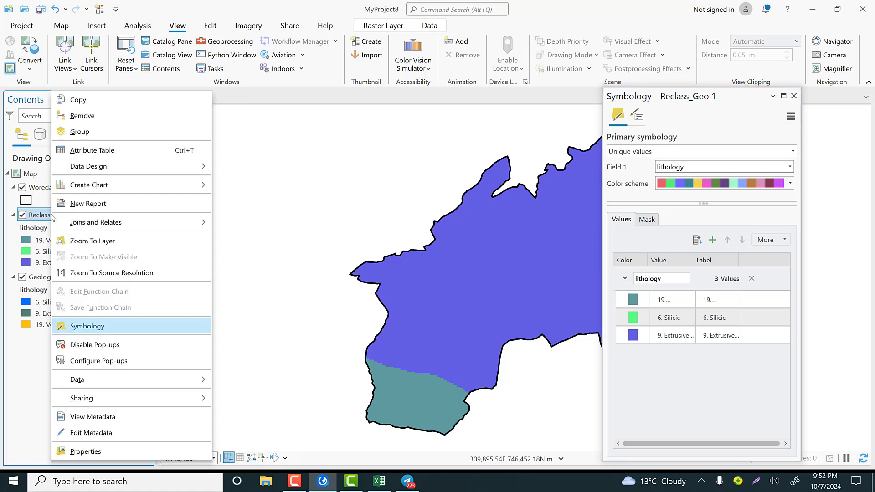
pyautogui.click(99, 328)
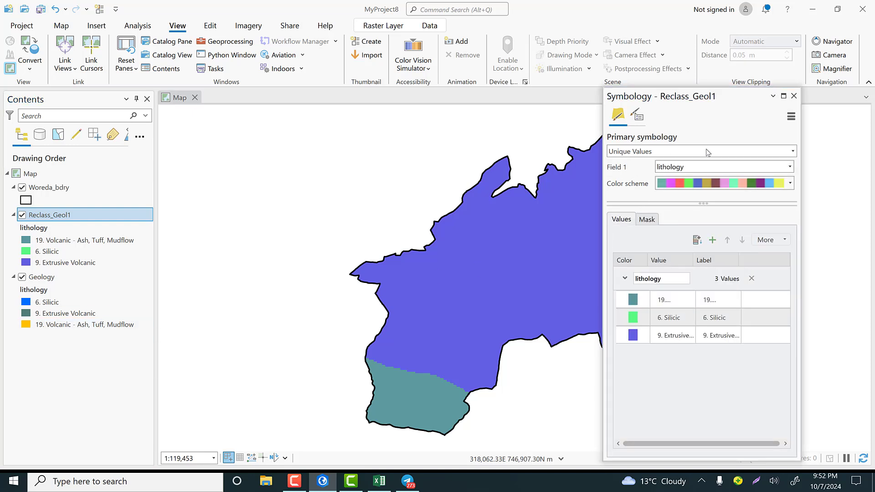
pyautogui.click(790, 166)
pyautogui.click(674, 212)
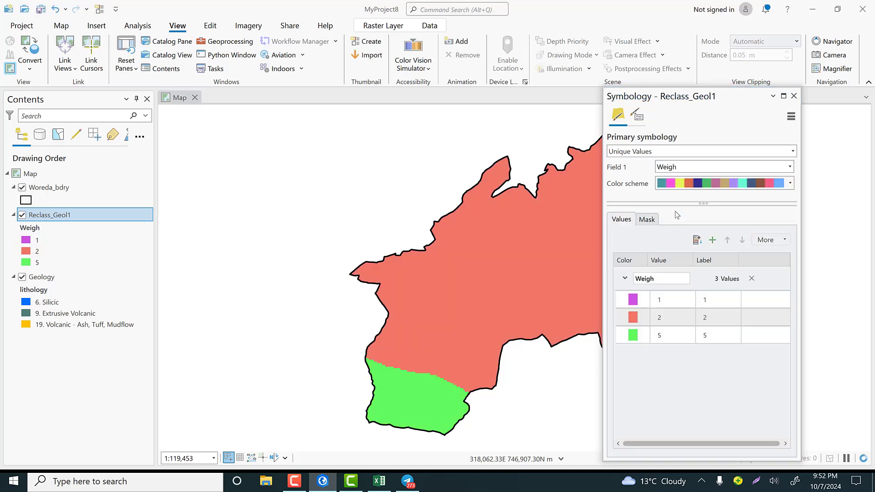
pyautogui.click(668, 336)
pyautogui.click(672, 300)
pyautogui.moveTo(691, 100); pyautogui.dragTo(71, 288)
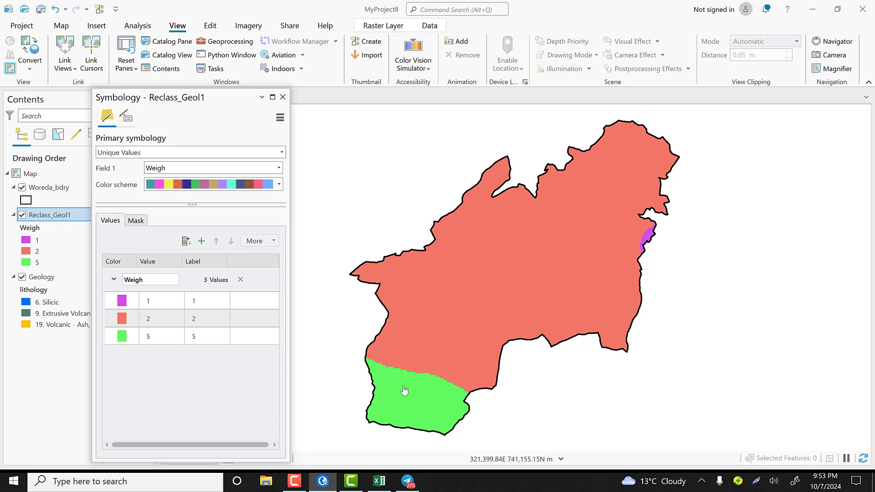
pyautogui.click(125, 342)
pyautogui.click(282, 97)
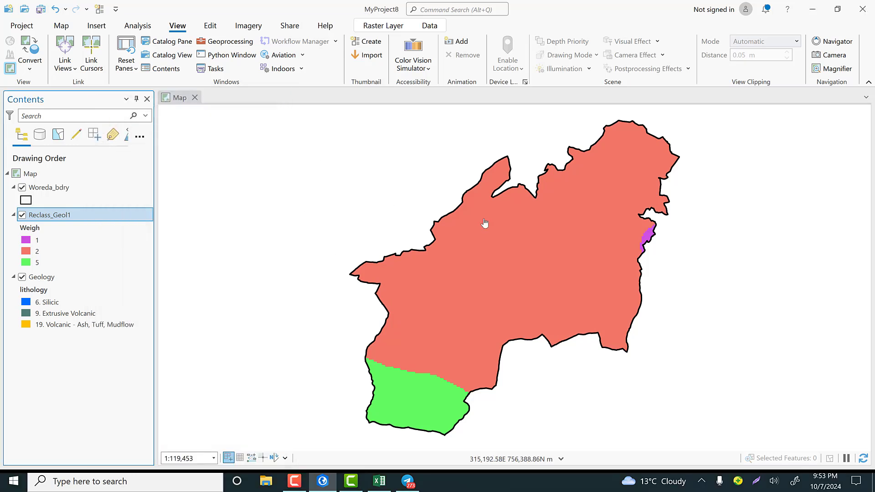